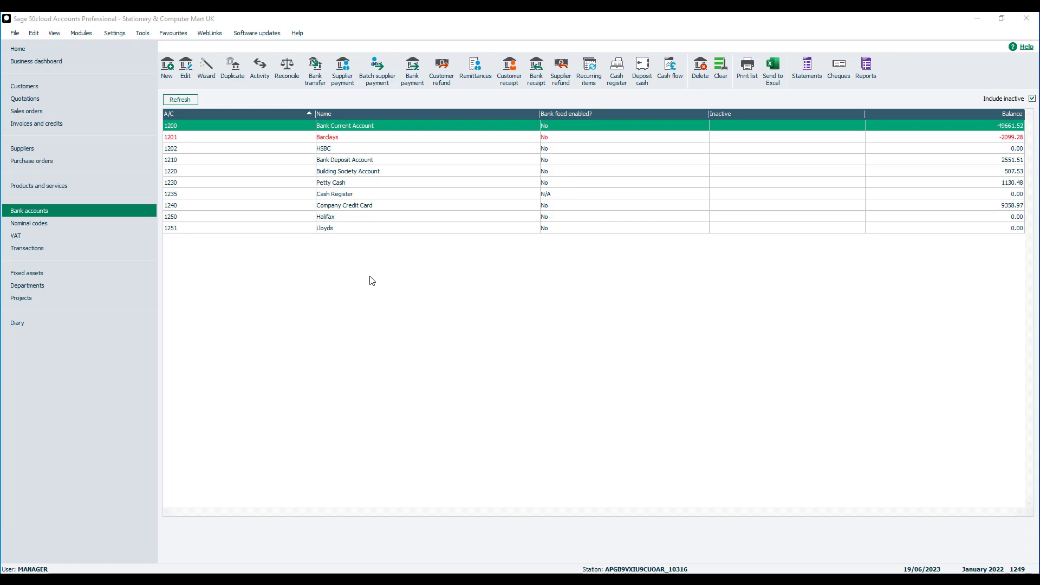
# Open Batch Supplier Payments and choose 1200 Bank Current Account as the paying bank.
pyautogui.click(378, 79)
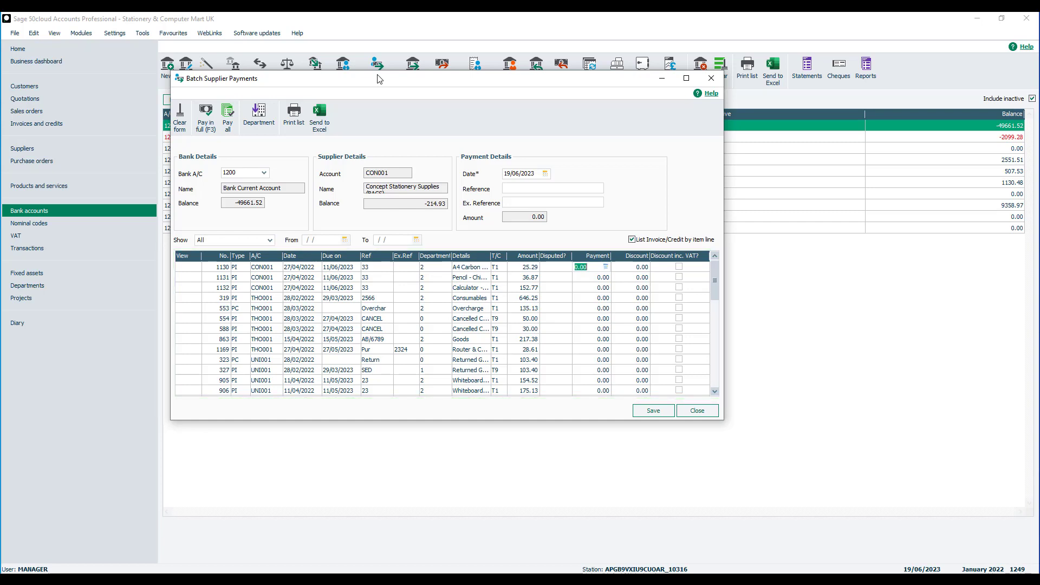
pyautogui.click(267, 172)
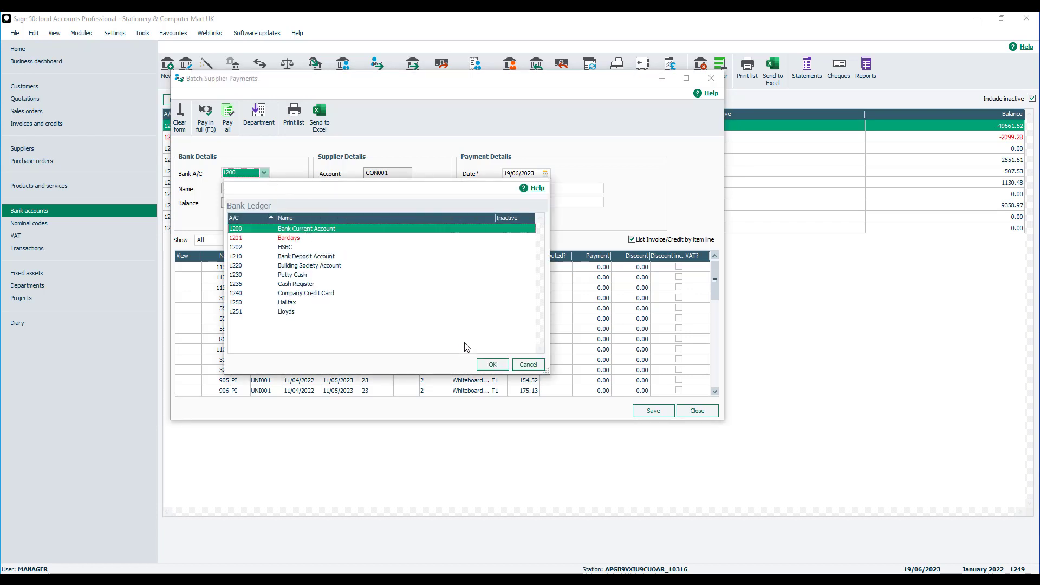
pyautogui.click(492, 365)
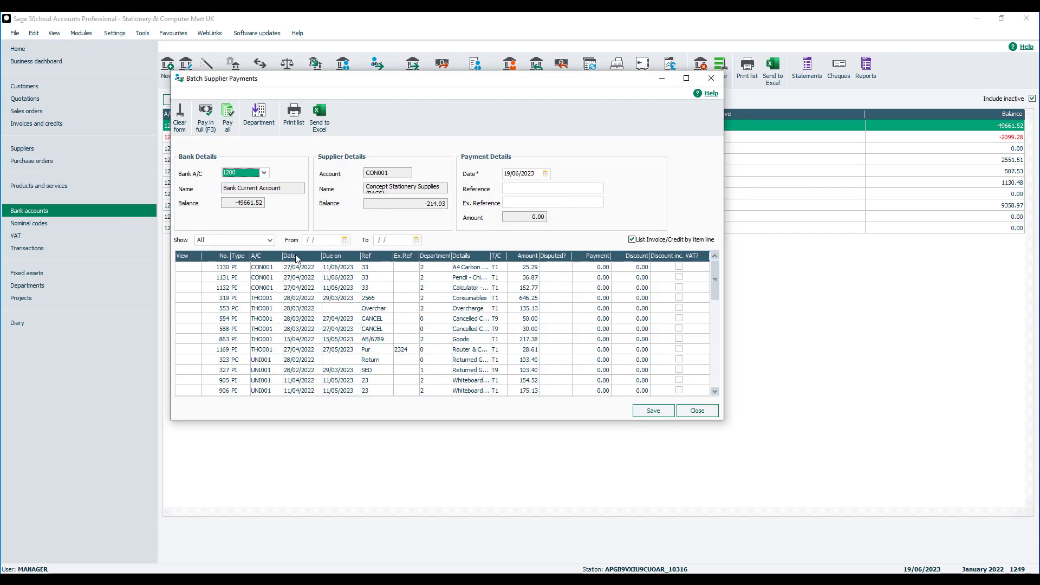
# Switch the Show filter to Due, then Date Range (19/06/2023, no invoices), then back to All.
pyautogui.click(270, 241)
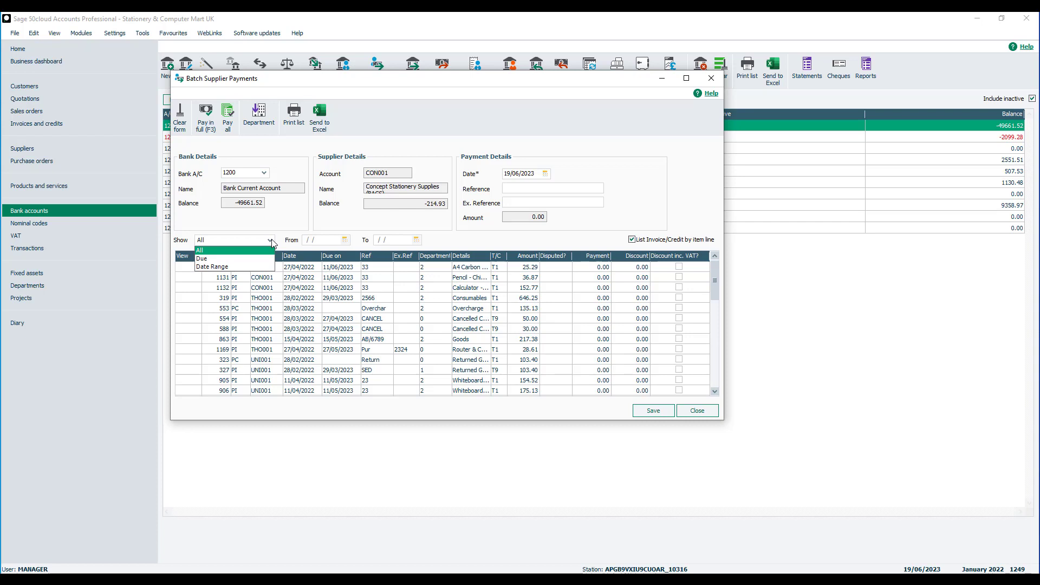
pyautogui.click(265, 259)
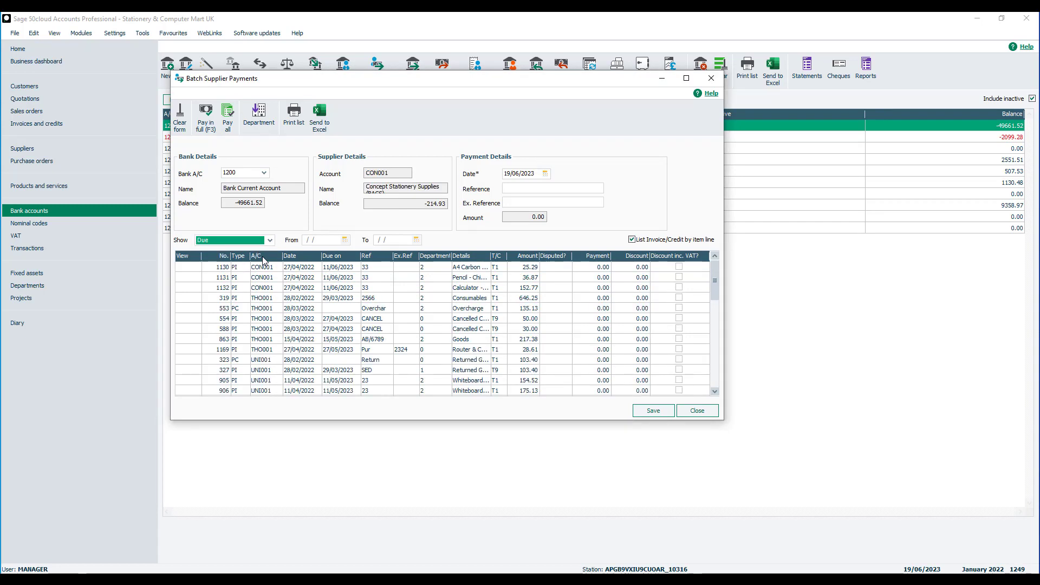
pyautogui.click(271, 241)
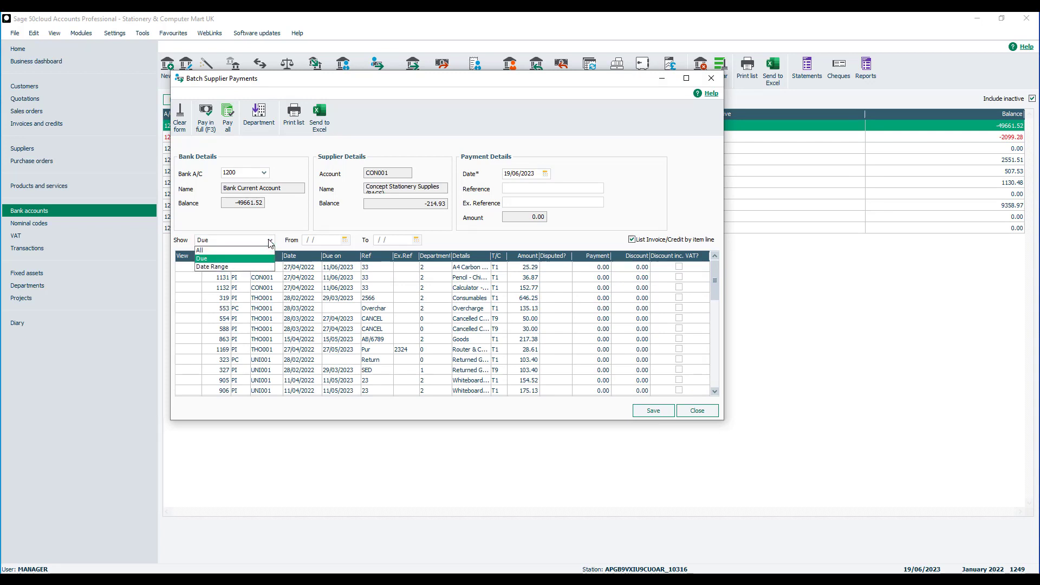
pyautogui.click(264, 266)
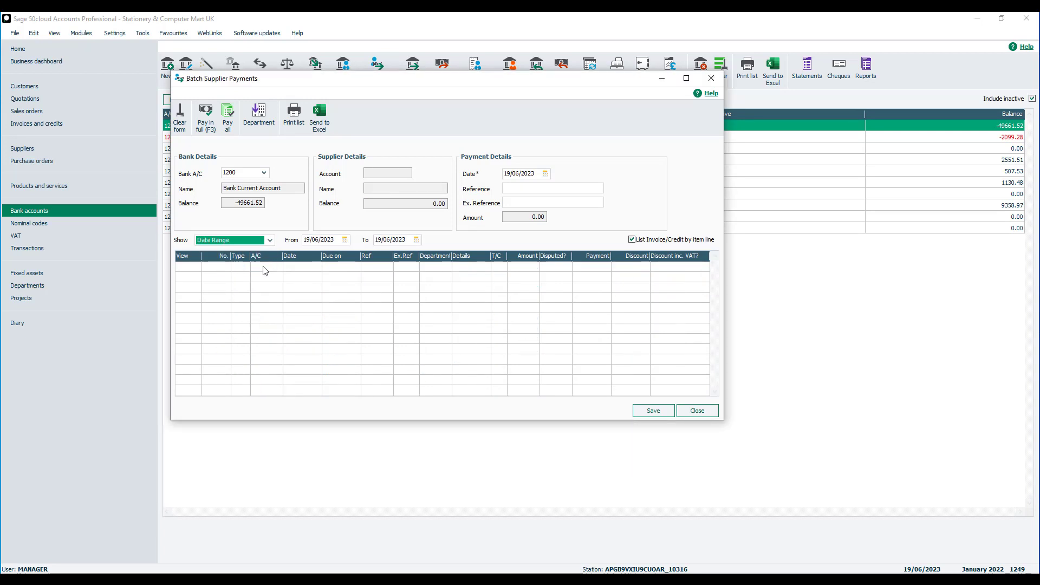
pyautogui.click(269, 240)
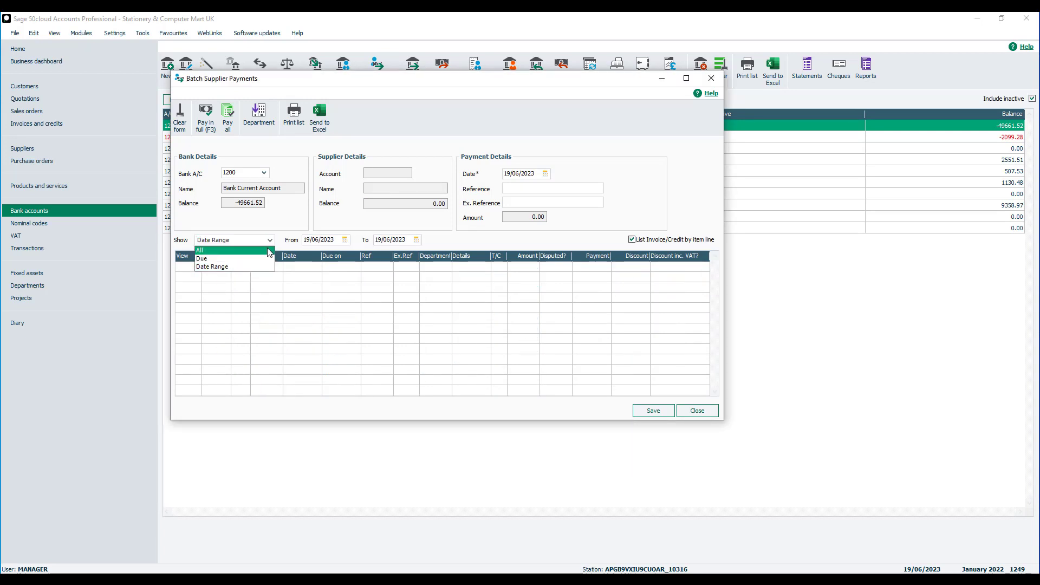
pyautogui.click(268, 250)
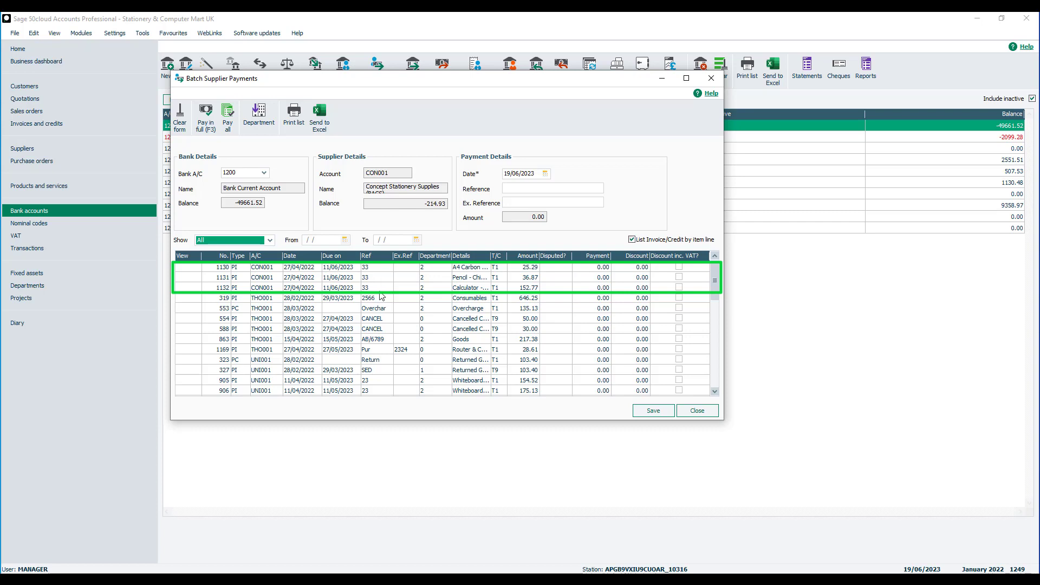
# Untick then retick 'List Invoice/Credit by item line' so invoices list by item line.
pyautogui.click(631, 240)
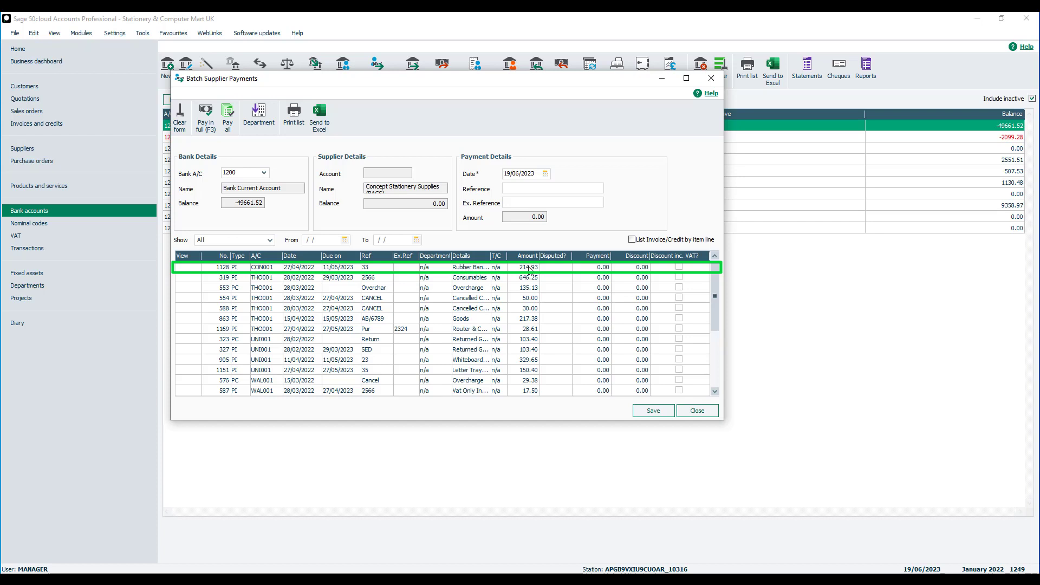
pyautogui.click(632, 239)
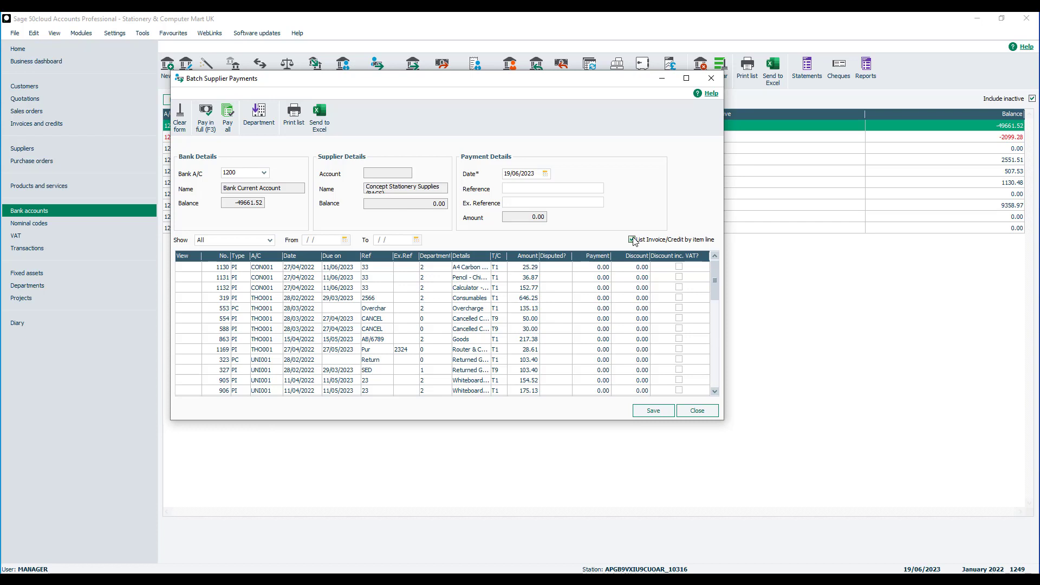
# Pay every listed invoice in full with Pay all, totalling £4,924.23, and save the batch.
pyautogui.click(584, 272)
pyautogui.write('25')
pyautogui.write('.29')
pyautogui.click(227, 123)
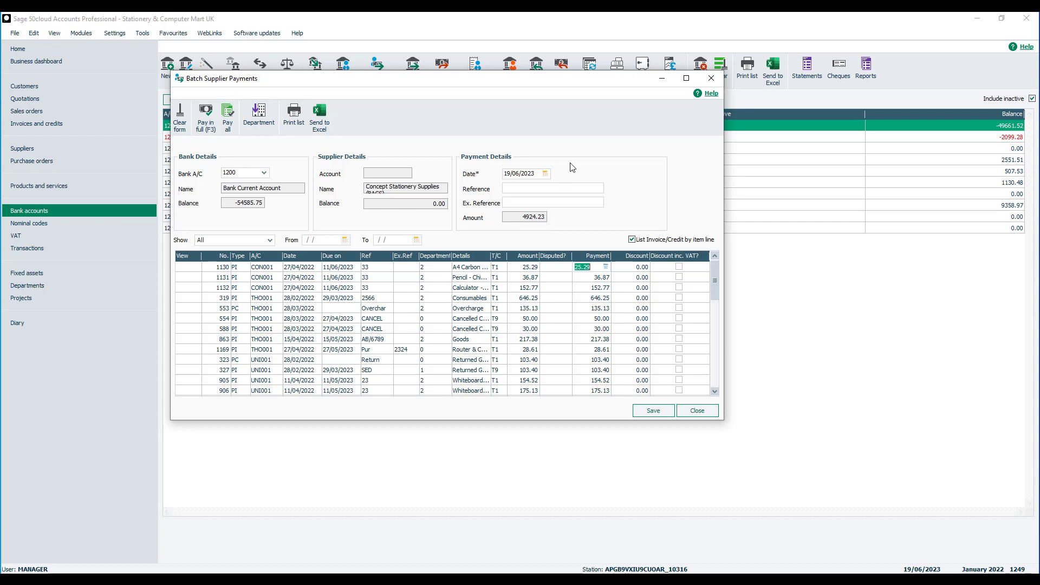
pyautogui.click(652, 411)
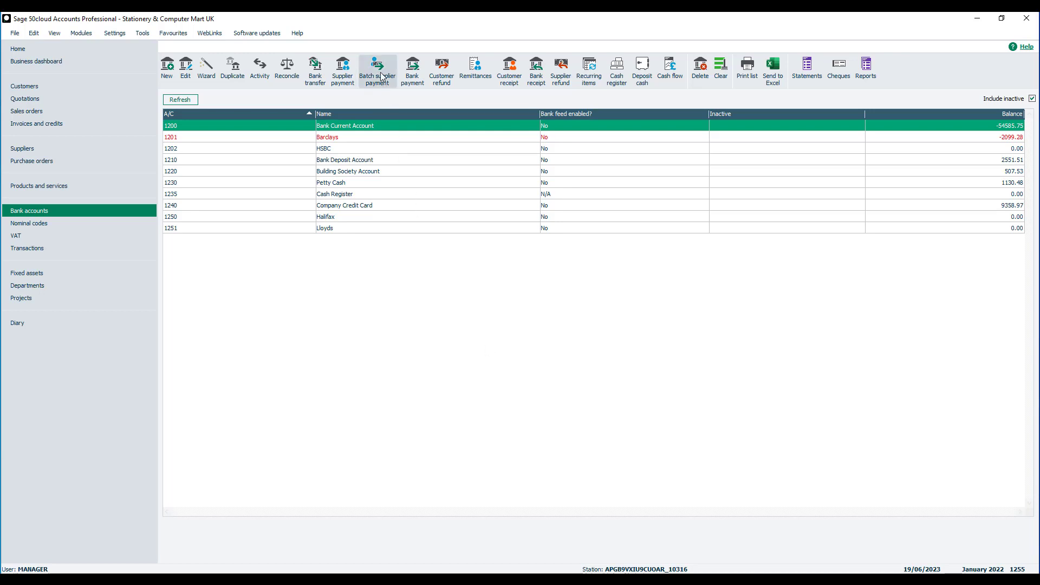
# Reopen Batch Supplier Payments to confirm no invoices remain and the balance is -54,585.75.
pyautogui.click(380, 76)
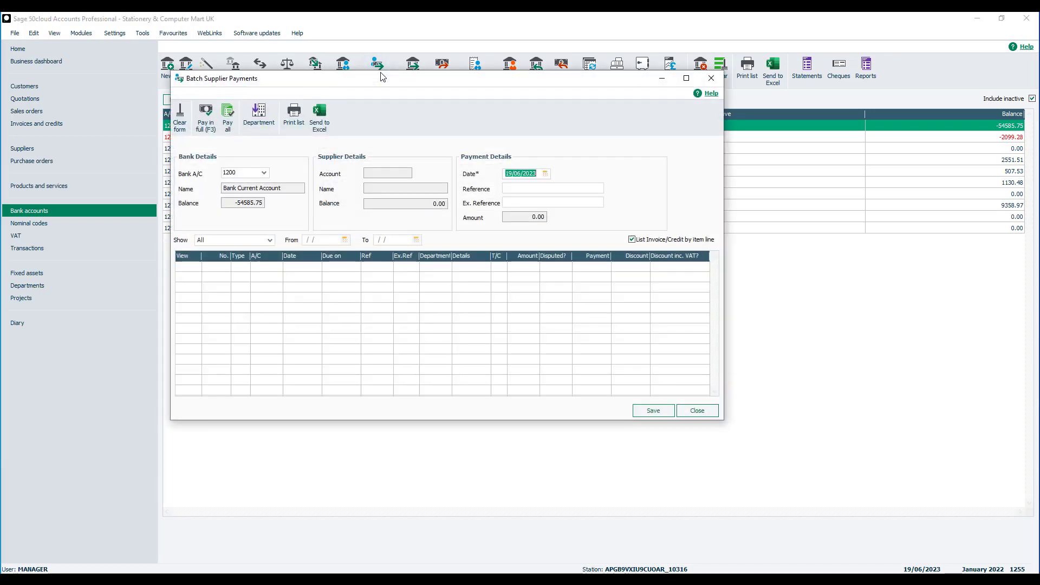